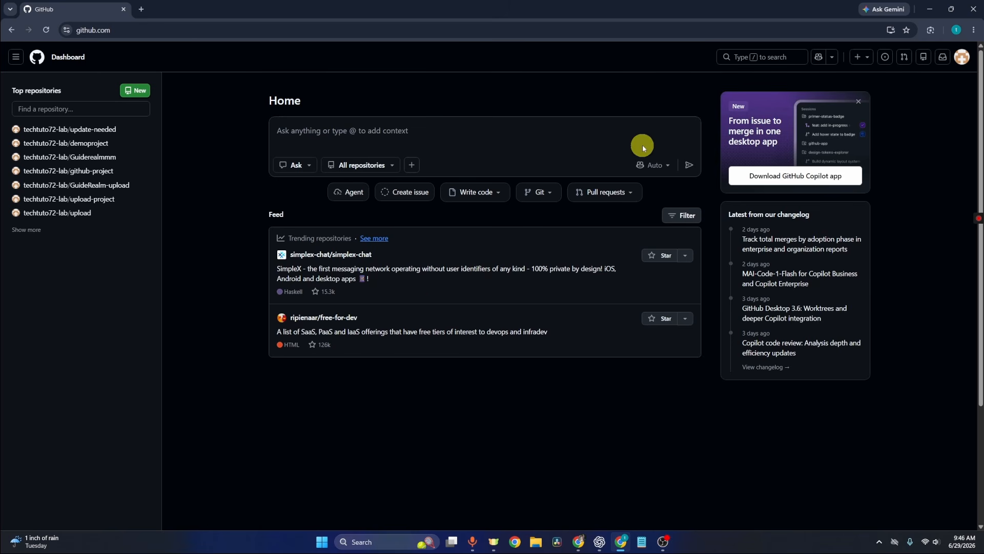
{"action": "left_click", "coordinate": [752, 53]}
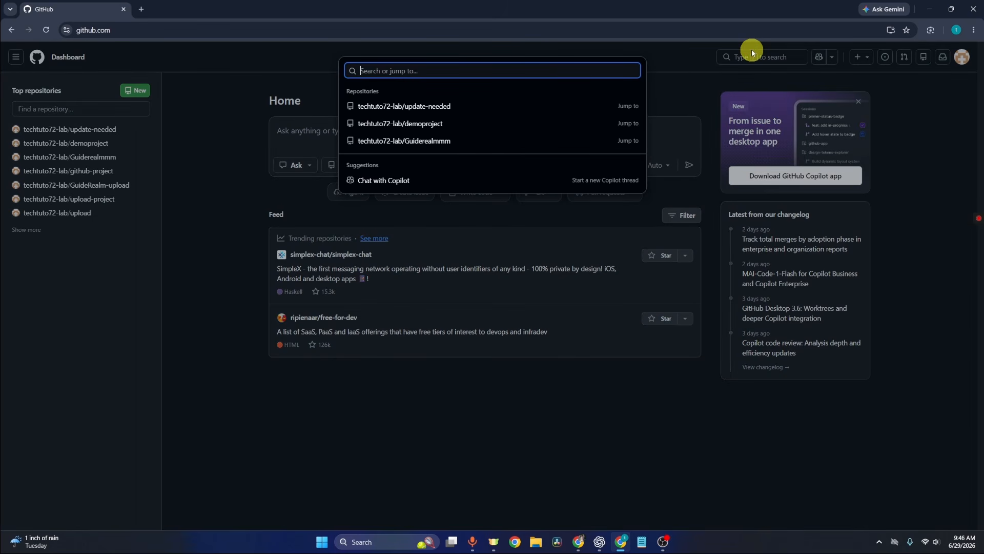
{"action": "key", "text": "Escape"}
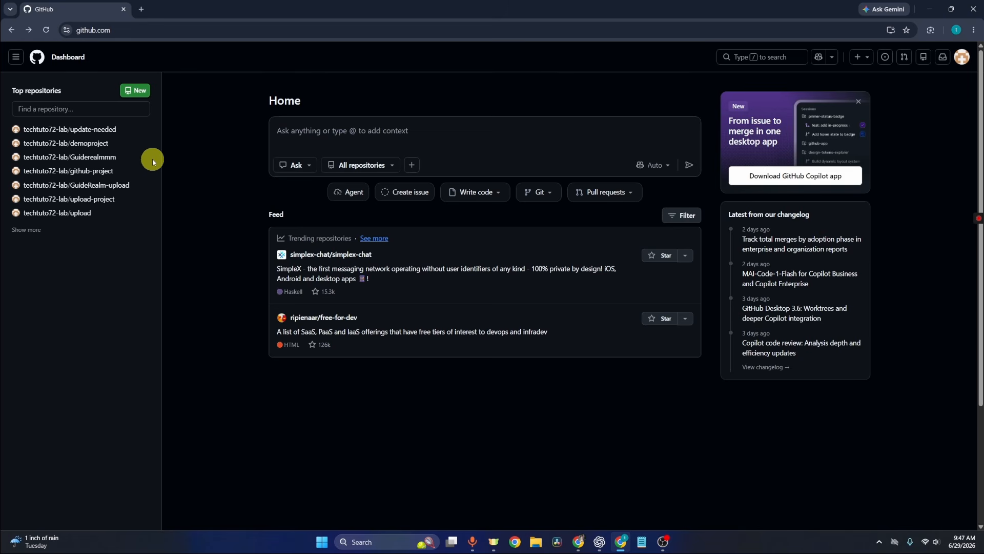
{"action": "left_click", "coordinate": [138, 93]}
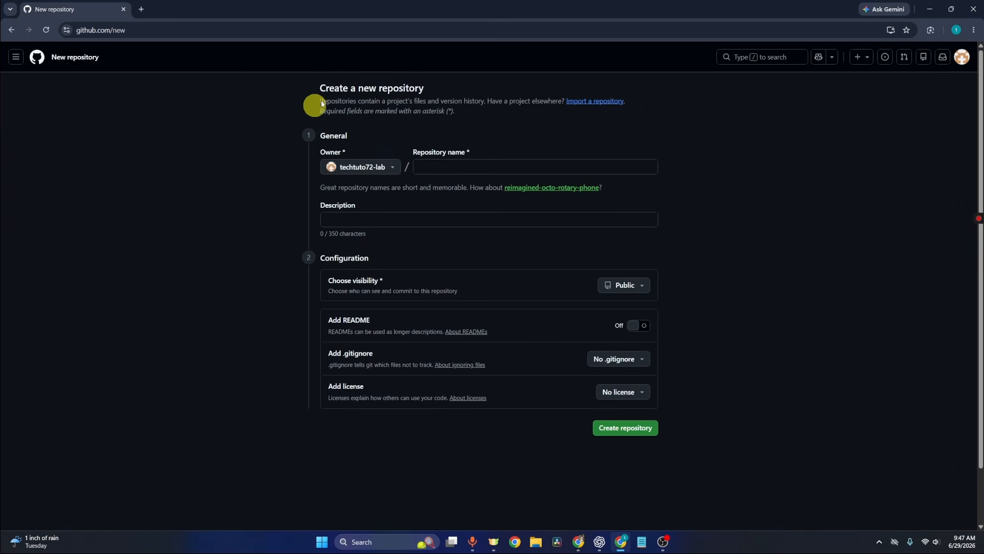
{"action": "left_click", "coordinate": [10, 30]}
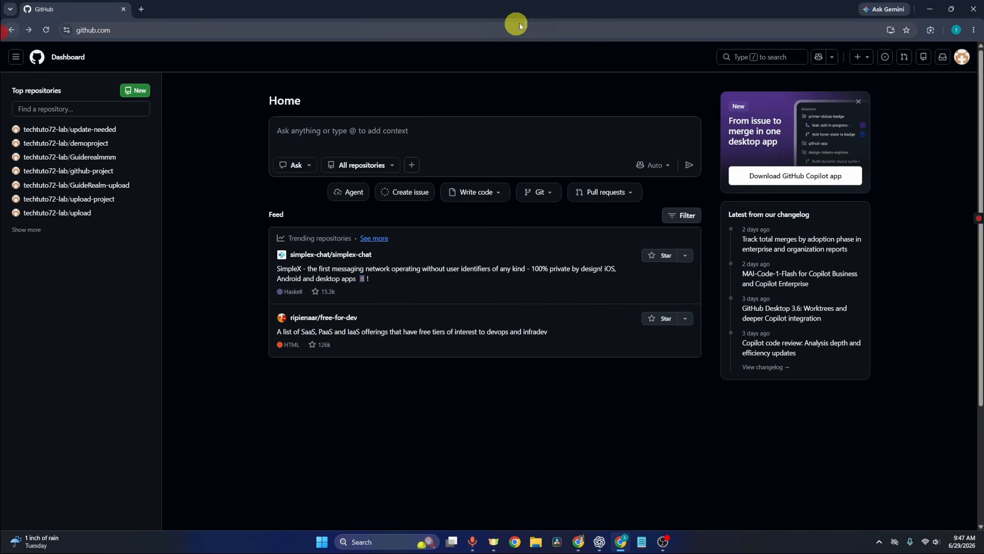
Start a new repository from the account's own repositories list and name it howtousegithub
{"action": "left_click", "coordinate": [962, 57]}
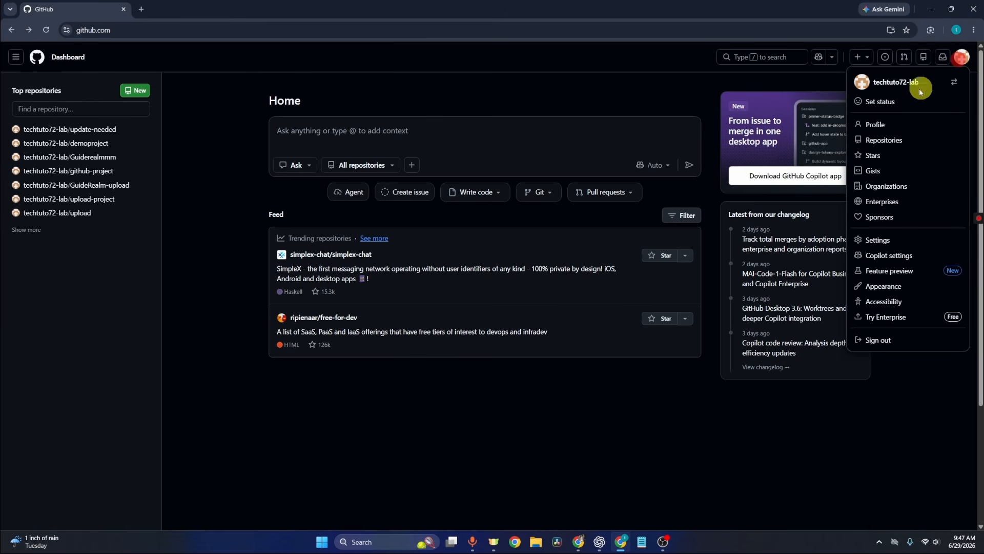
{"action": "left_click", "coordinate": [886, 141]}
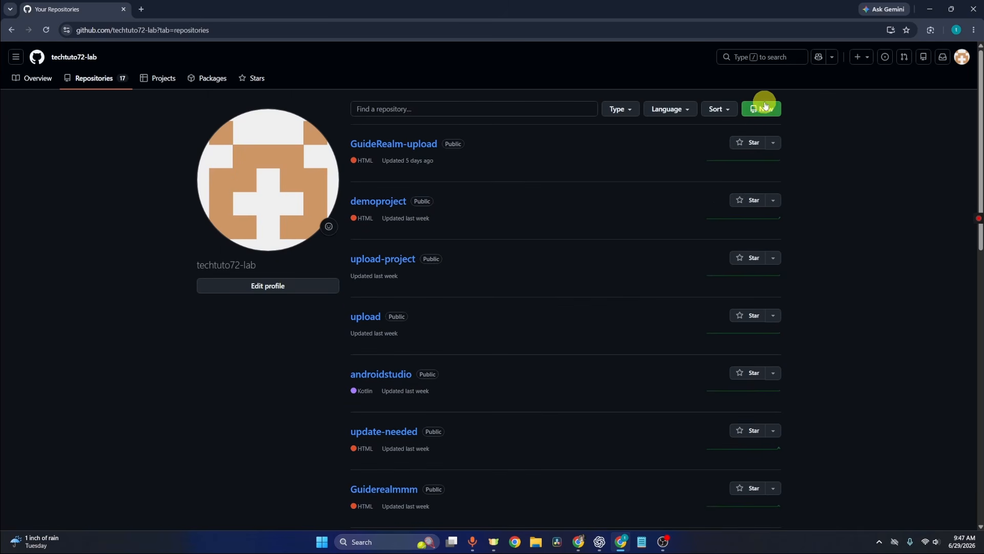
{"action": "left_click", "coordinate": [764, 108]}
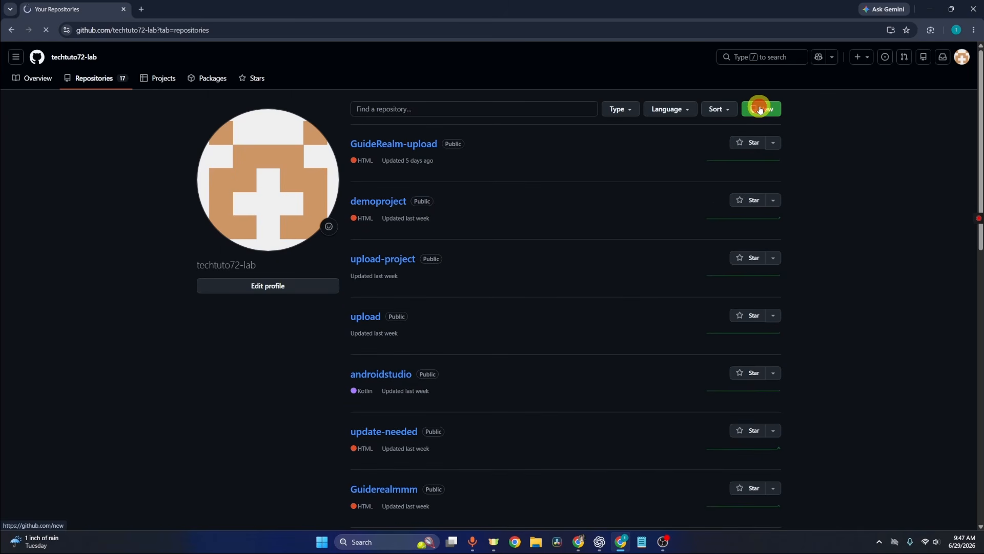
{"action": "left_click", "coordinate": [530, 168]}
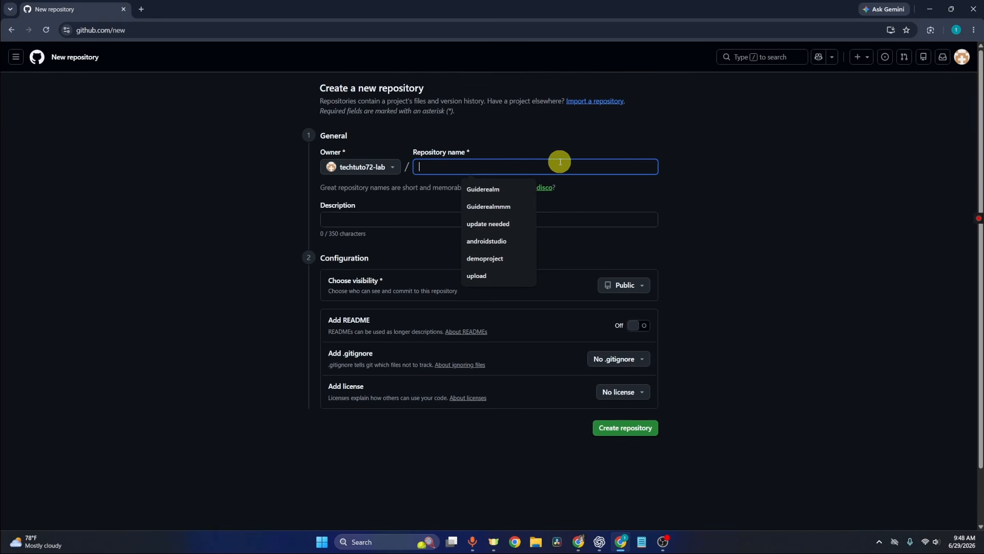
{"action": "type", "text": "howtousegithub"}
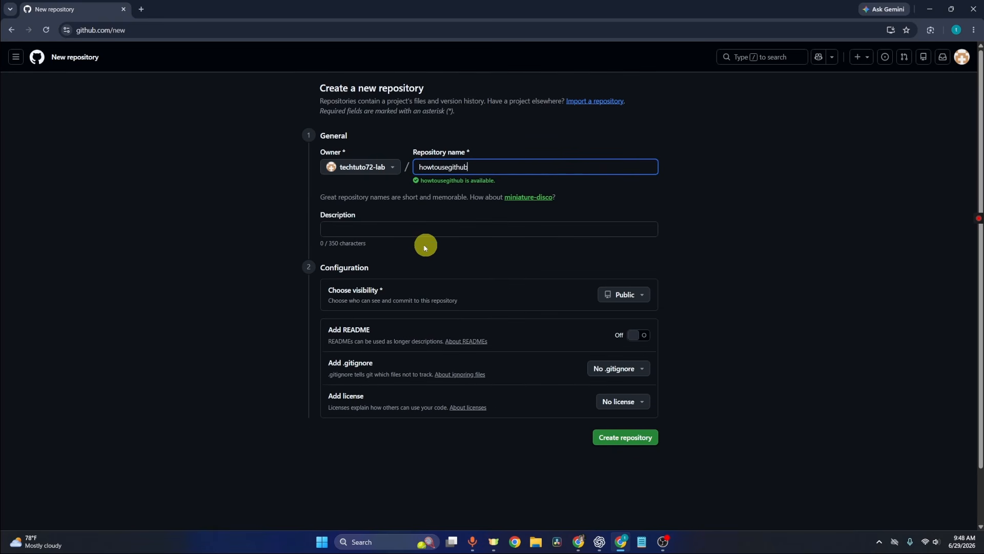
{"action": "left_click", "coordinate": [352, 227]}
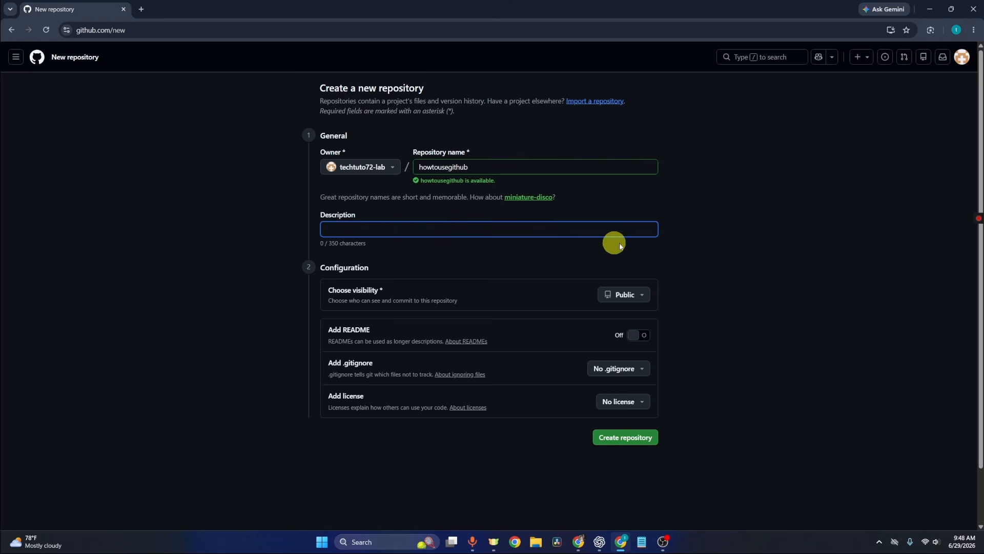
{"action": "left_click", "coordinate": [497, 270]}
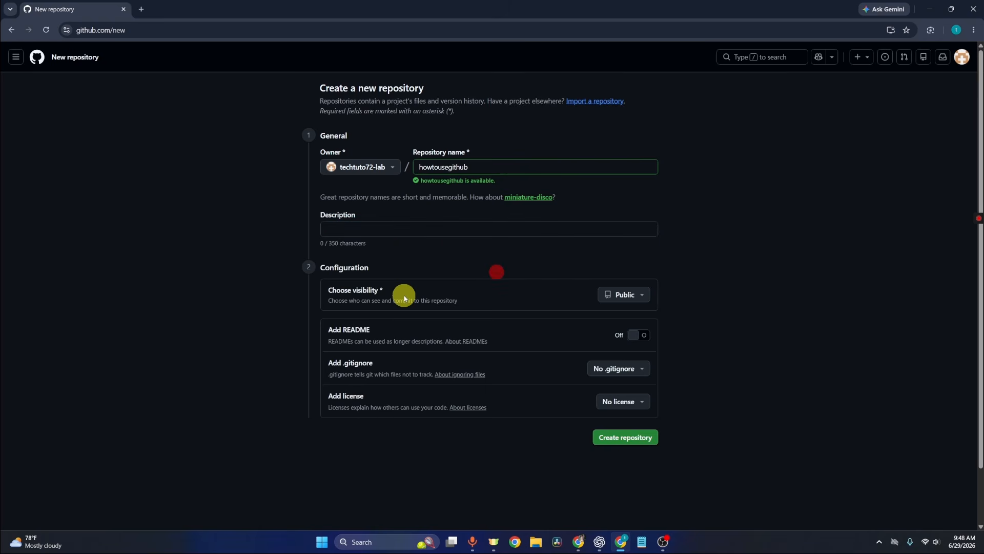
Create the repository with public visibility, a README added, no .gitignore template and no license
{"action": "left_click", "coordinate": [626, 295]}
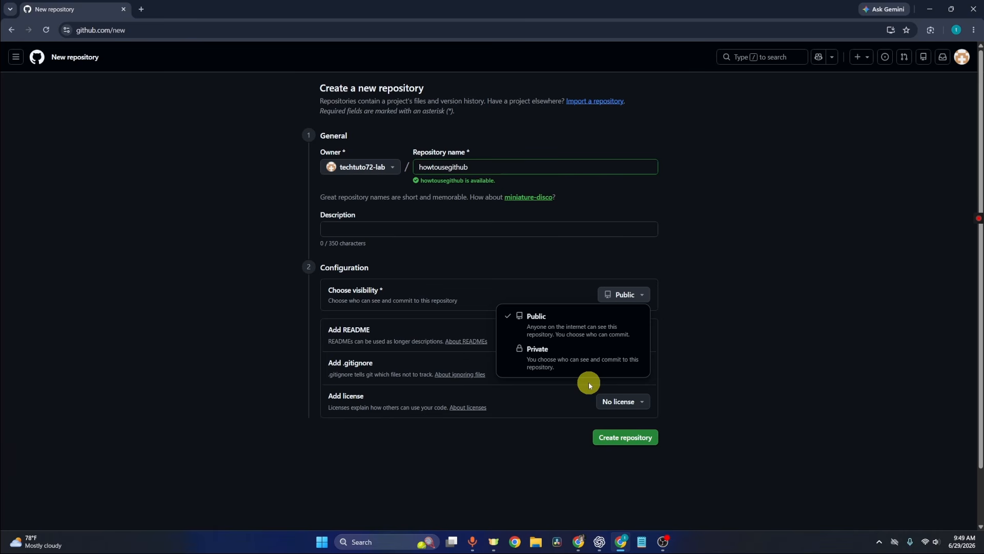
{"action": "left_click", "coordinate": [580, 322]}
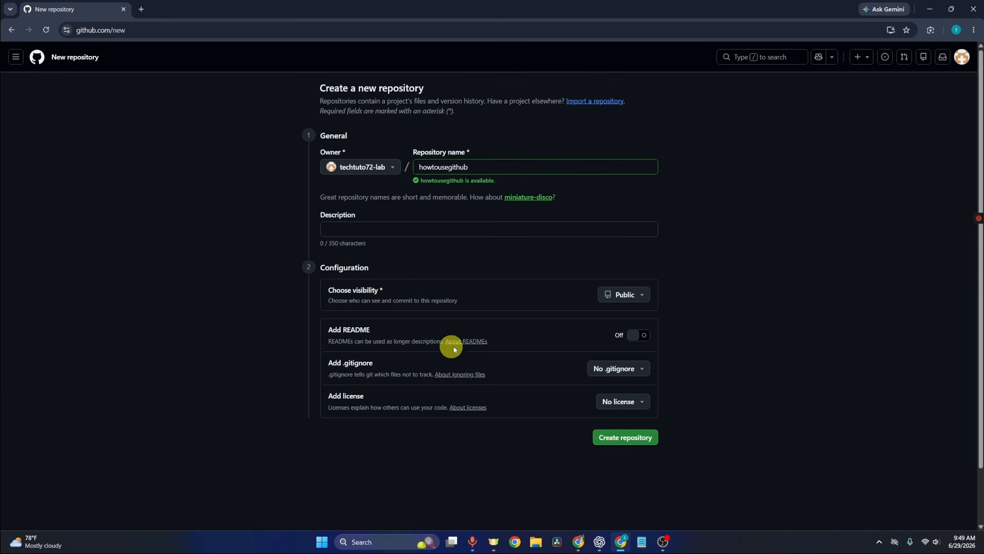
{"action": "left_click", "coordinate": [635, 337]}
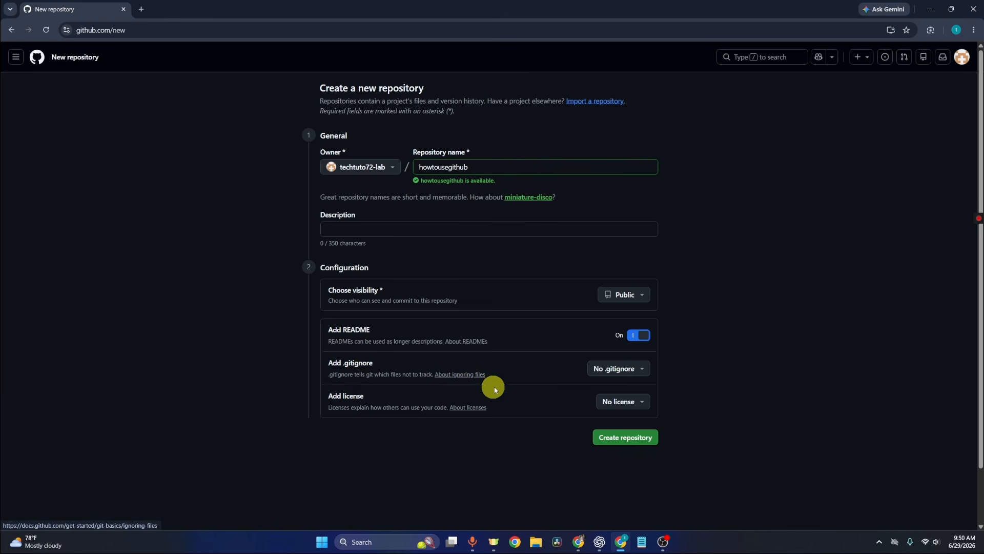
{"action": "left_click", "coordinate": [629, 370]}
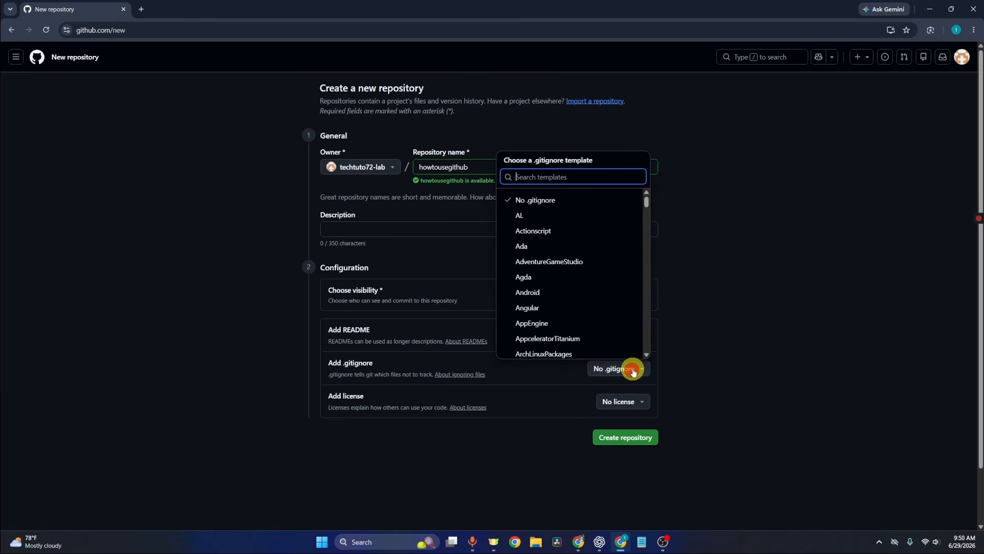
{"action": "left_click", "coordinate": [793, 355]}
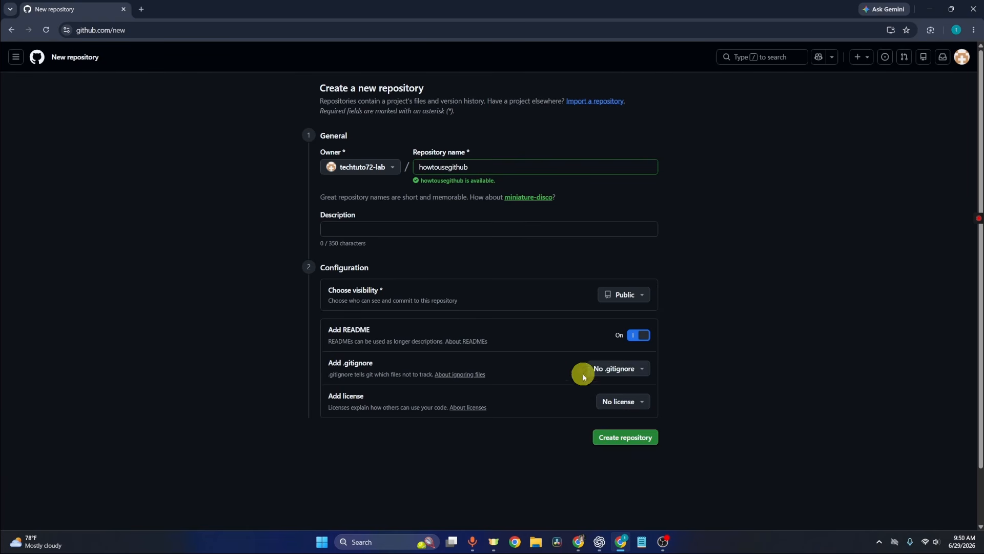
{"action": "left_click", "coordinate": [641, 439]}
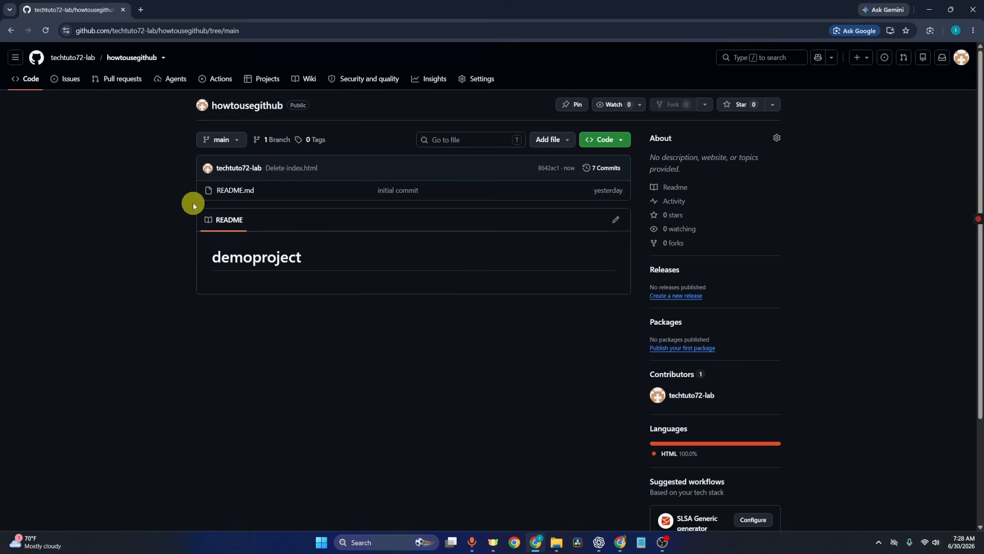
View the list of branches in the howtousegithub repository
{"action": "left_click", "coordinate": [234, 143]}
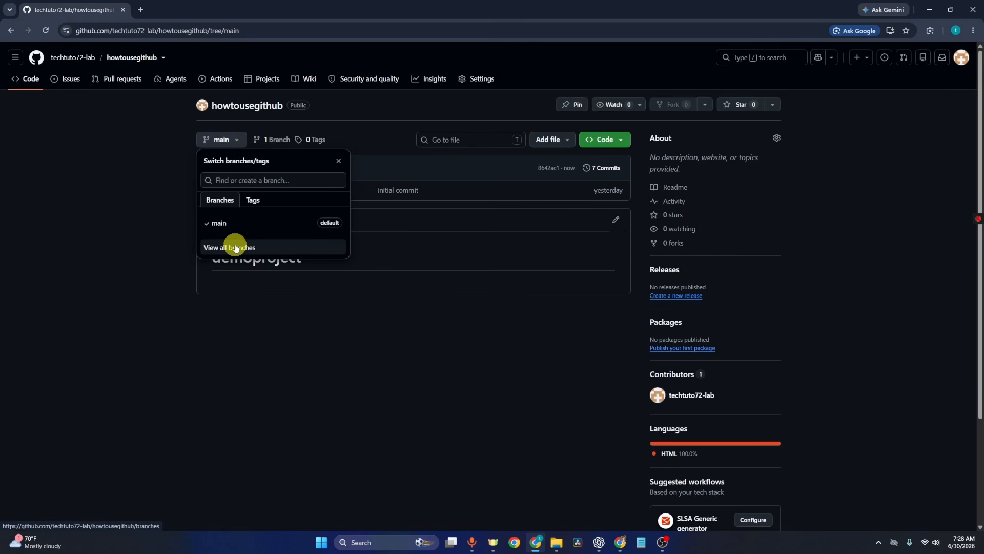
{"action": "left_click", "coordinate": [153, 235]}
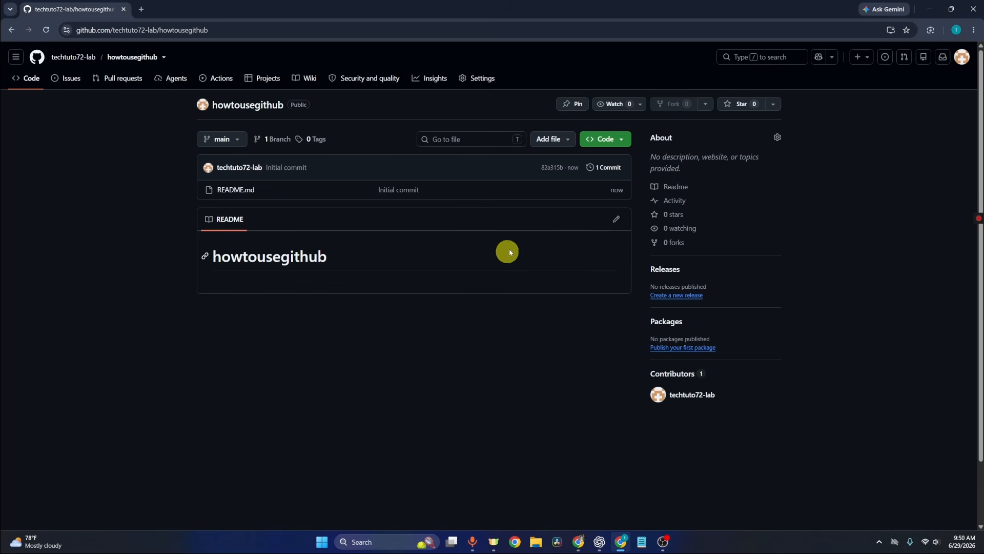
Upload the index, logo and README.md files from Documents > pull project > demoproject to the repository
{"action": "left_click", "coordinate": [566, 140]}
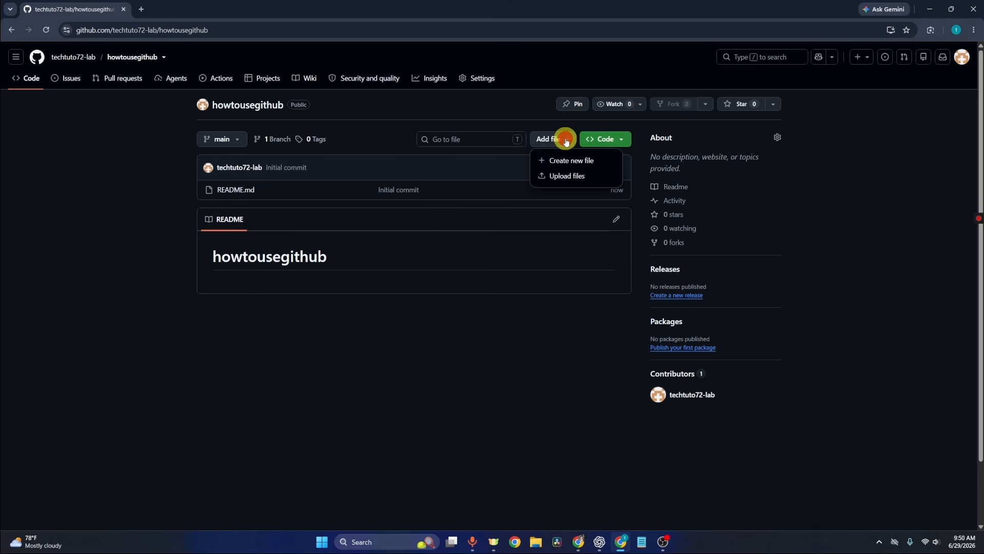
{"action": "left_click", "coordinate": [567, 179]}
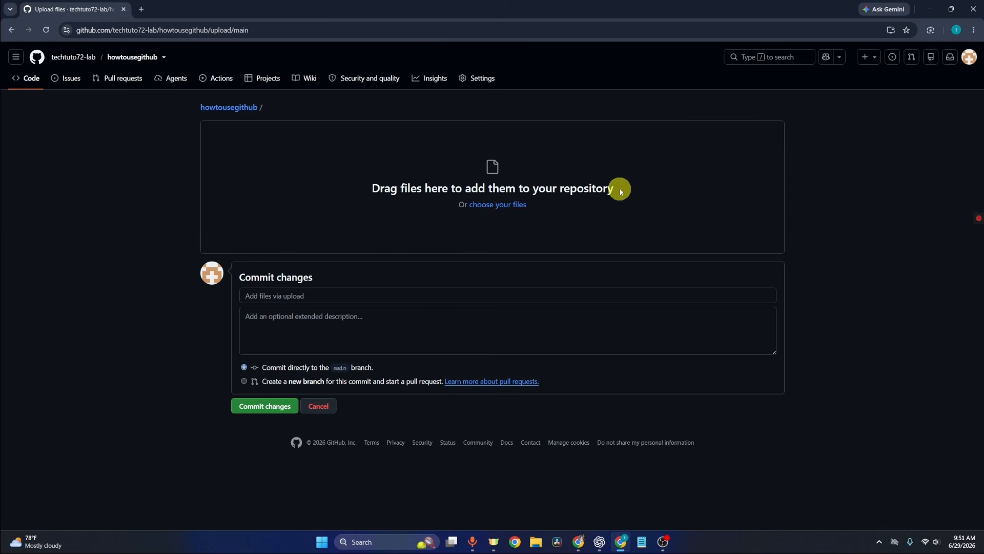
{"action": "left_click", "coordinate": [503, 205]}
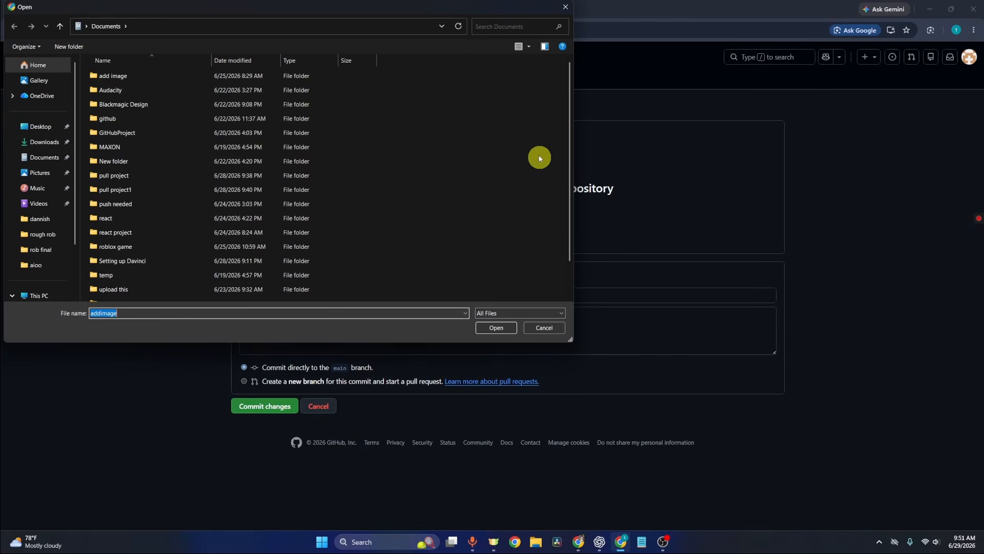
{"action": "left_click", "coordinate": [131, 175]}
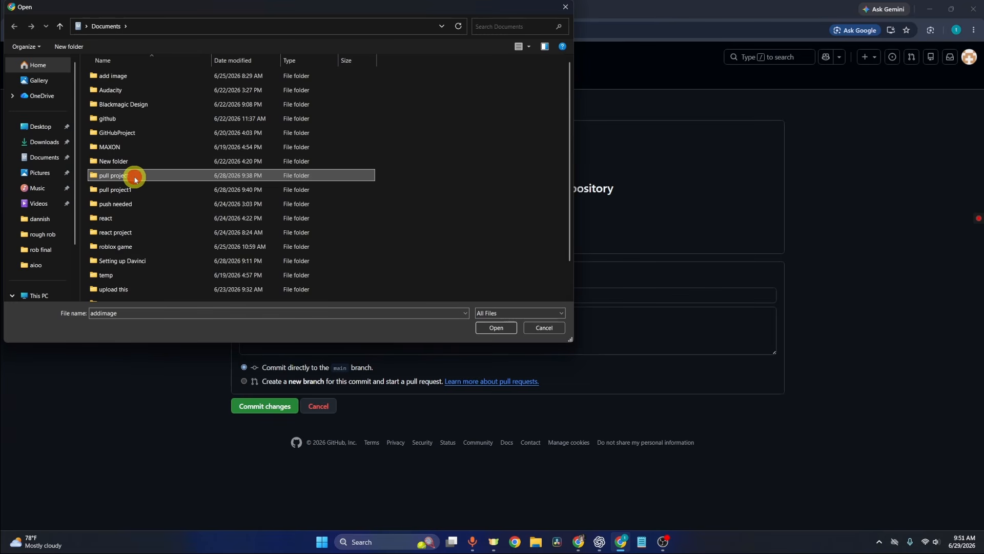
{"action": "double_click", "coordinate": [134, 177]}
{"action": "double_click", "coordinate": [115, 76]}
{"action": "left_click_drag", "start_coordinate": [158, 242], "coordinate": [196, 239]}
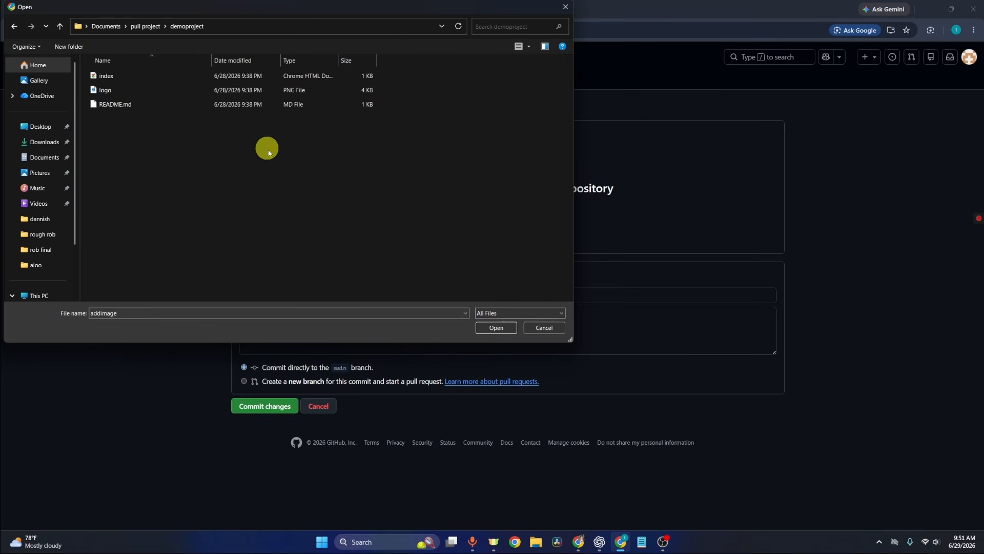
{"action": "left_click_drag", "start_coordinate": [500, 179], "coordinate": [323, 64]}
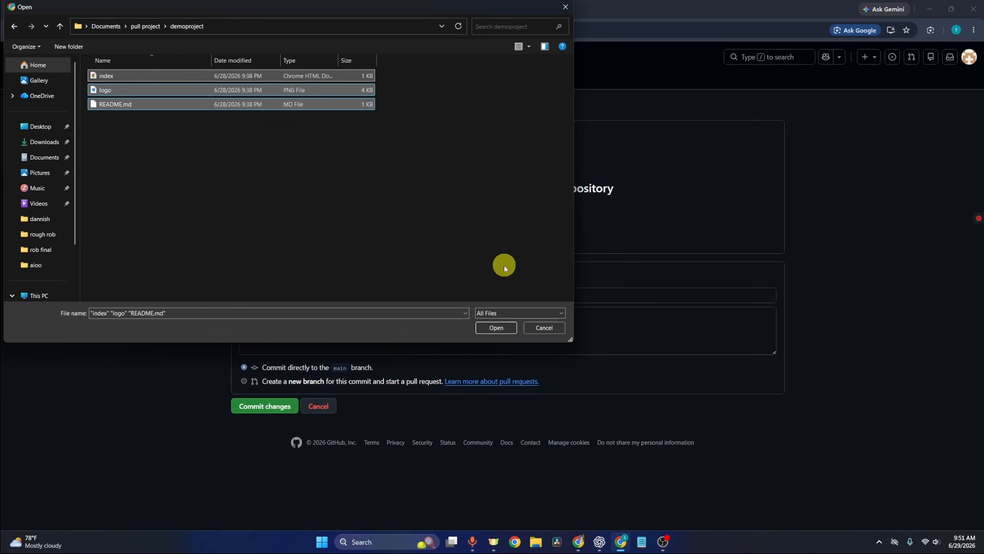
{"action": "left_click", "coordinate": [497, 327]}
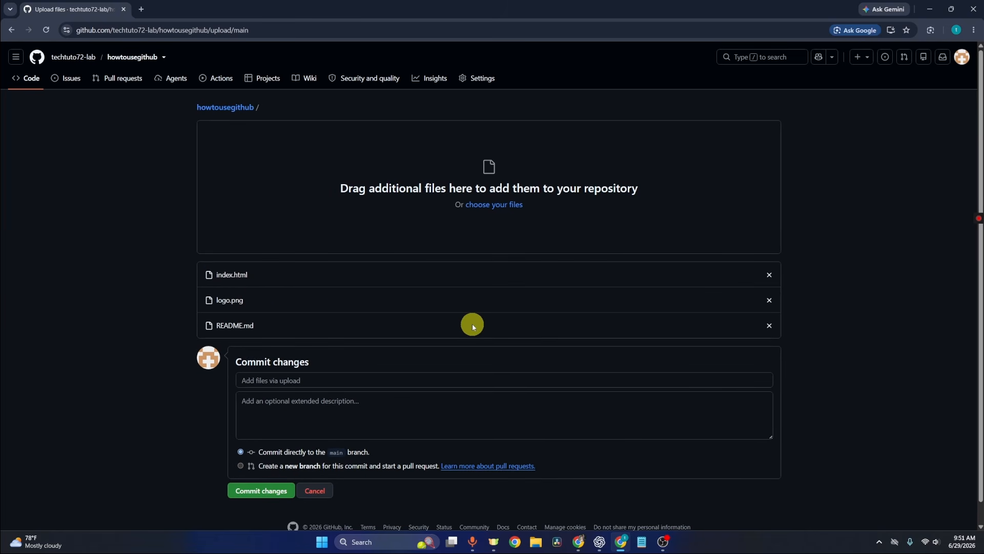
Commit the uploaded files directly to the main branch with the message "initial commit"
{"action": "left_click", "coordinate": [305, 382]}
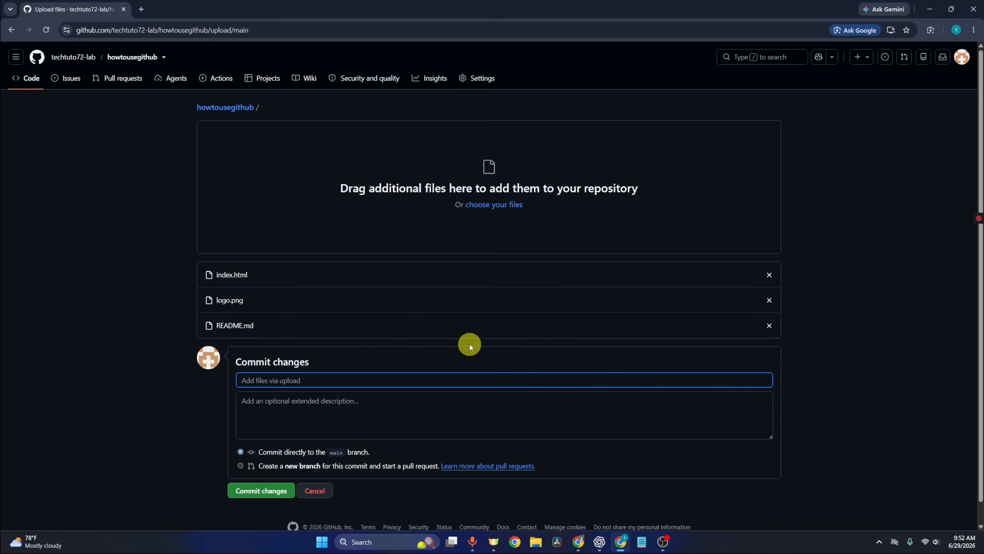
{"action": "type", "text": "initial commit"}
{"action": "left_click", "coordinate": [264, 491]}
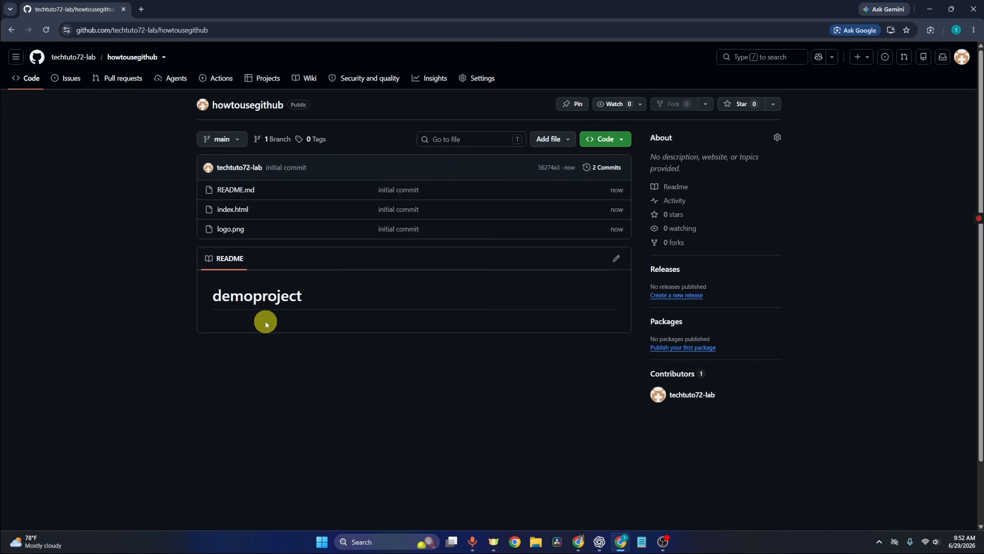
Edit index.html in the repository and set the width of the logo.png image to 500
{"action": "left_click", "coordinate": [239, 210]}
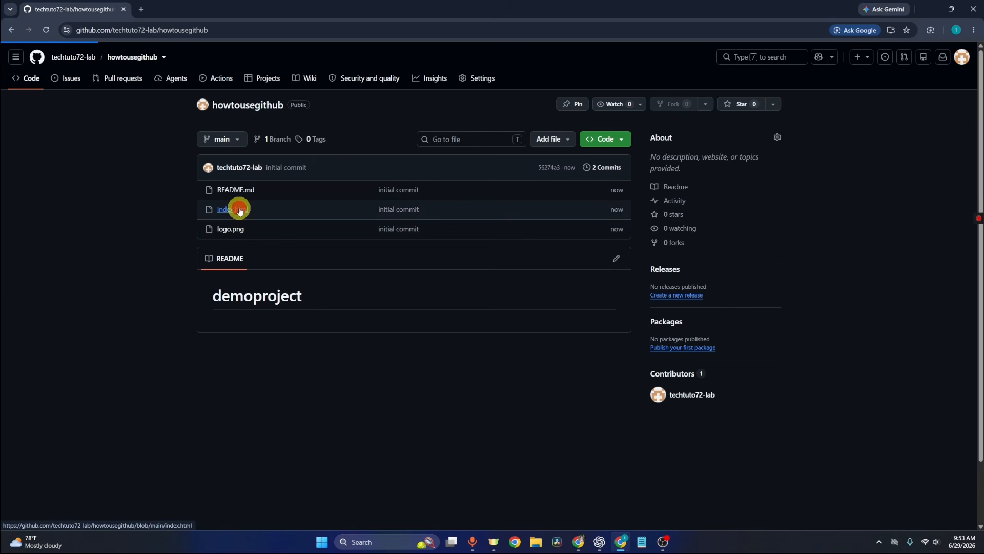
{"action": "left_click", "coordinate": [333, 281]}
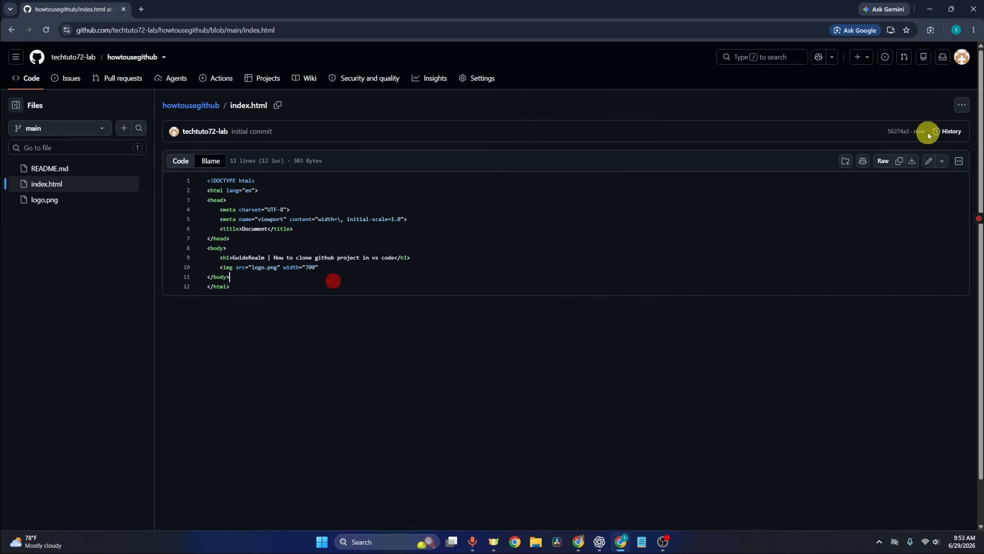
{"action": "left_click", "coordinate": [929, 161]}
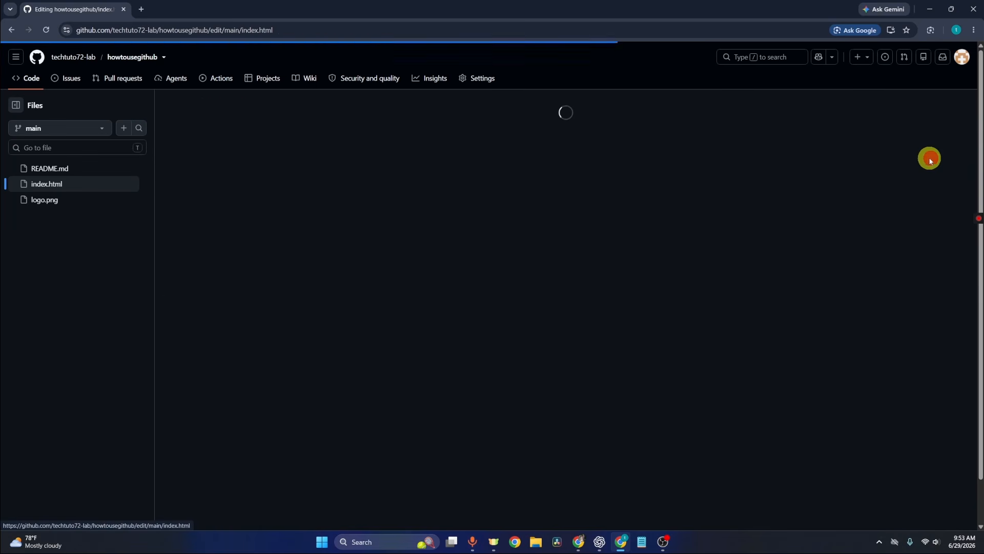
{"action": "left_click", "coordinate": [445, 191]}
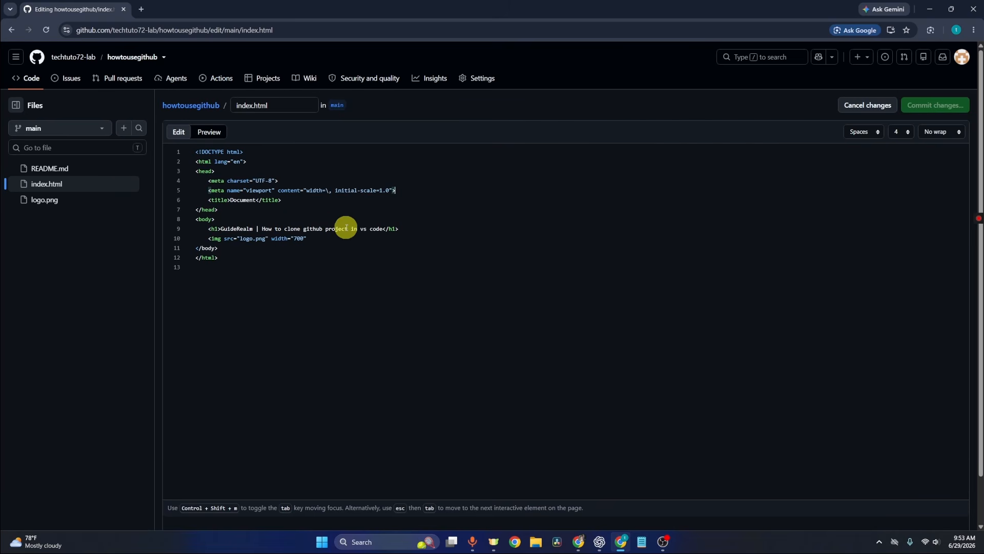
{"action": "left_click", "coordinate": [303, 238]}
{"action": "key", "text": "BackSpace"}
{"action": "key", "text": "BackSpace"}
{"action": "key", "text": "BackSpace"}
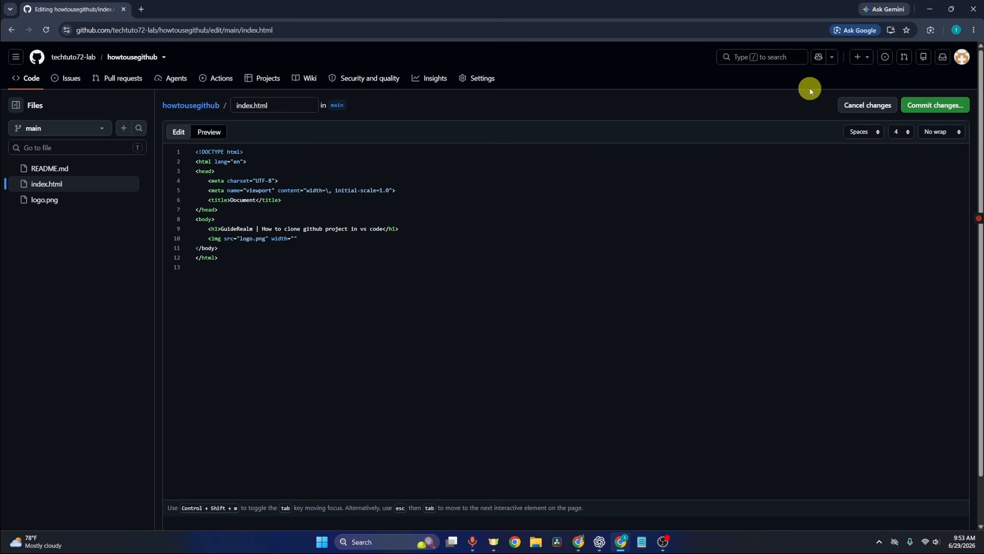
{"action": "type", "text": "500"}
Commit the index.html edit directly to the main branch with the suggested message "Change image width in index.html"
{"action": "left_click", "coordinate": [941, 109]}
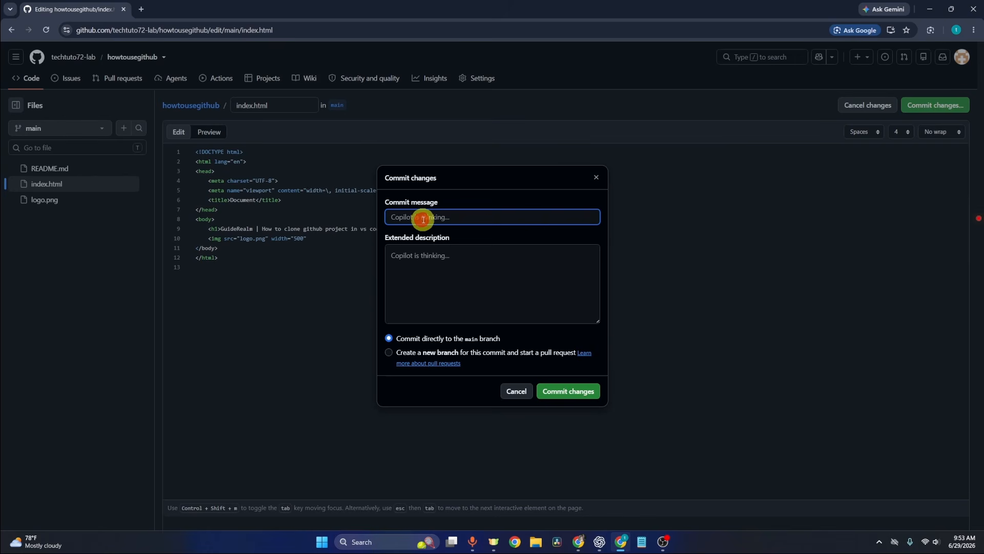
{"action": "left_click", "coordinate": [399, 322]}
{"action": "left_click_drag", "start_coordinate": [399, 322], "coordinate": [497, 330]}
{"action": "left_click", "coordinate": [515, 330]}
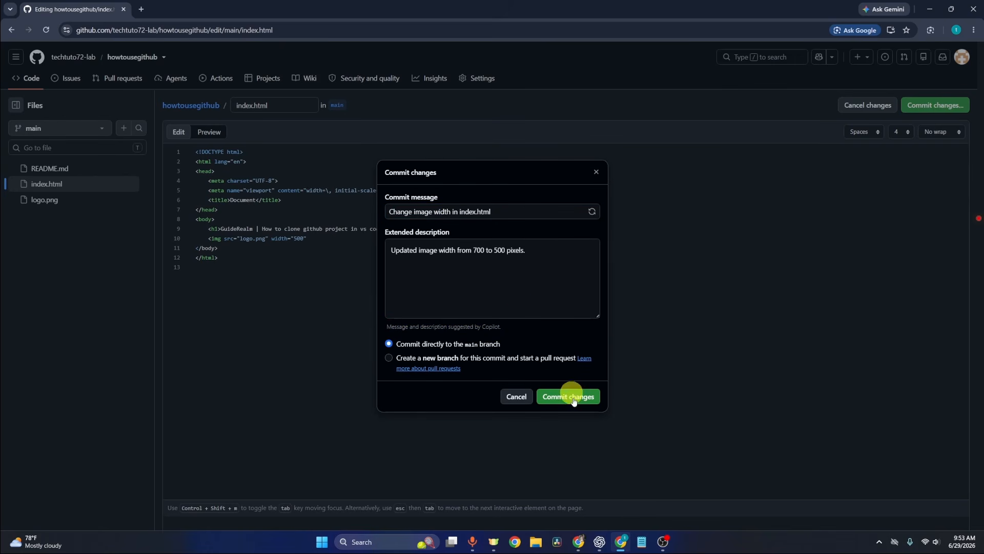
{"action": "left_click", "coordinate": [571, 396]}
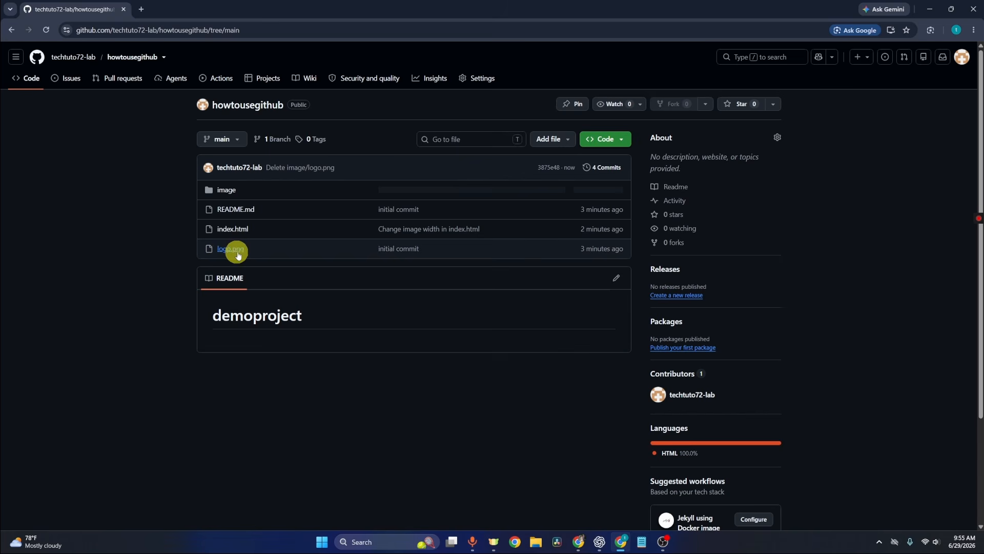
Delete logo.png from the repository and commit the deletion to the main branch
{"action": "left_click", "coordinate": [230, 249]}
{"action": "left_click", "coordinate": [962, 104]}
{"action": "left_click", "coordinate": [890, 323]}
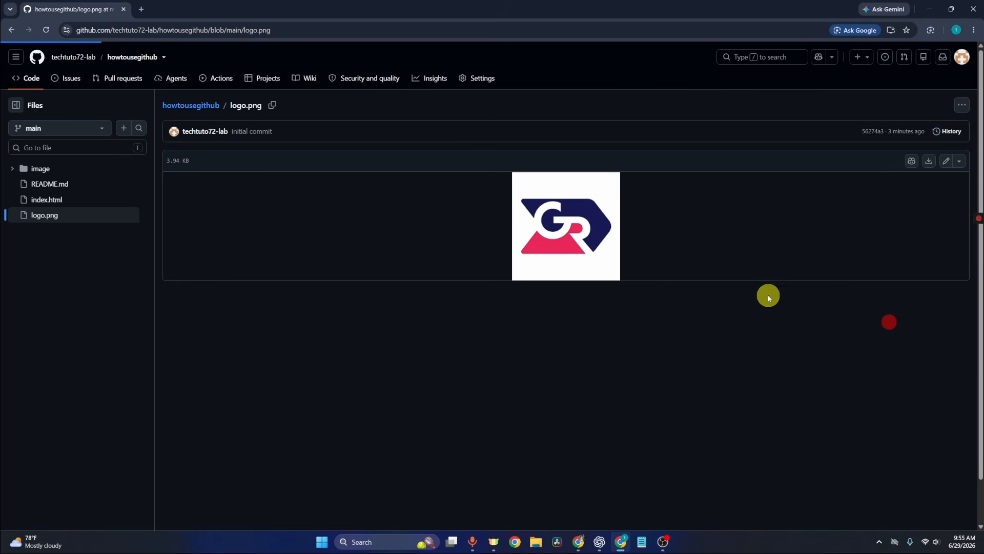
{"action": "left_click", "coordinate": [951, 105]}
{"action": "left_click", "coordinate": [589, 391]}
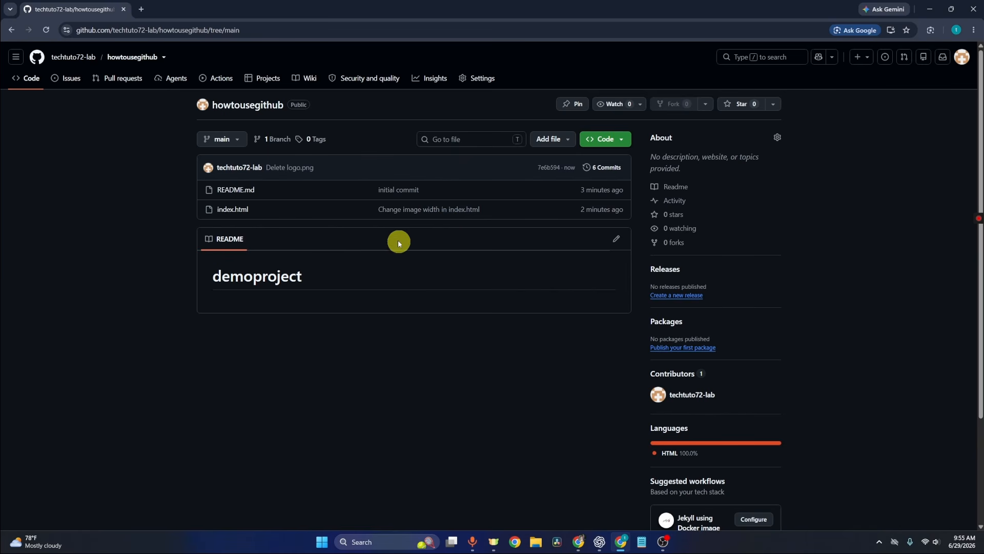
{"action": "left_click", "coordinate": [255, 30]}
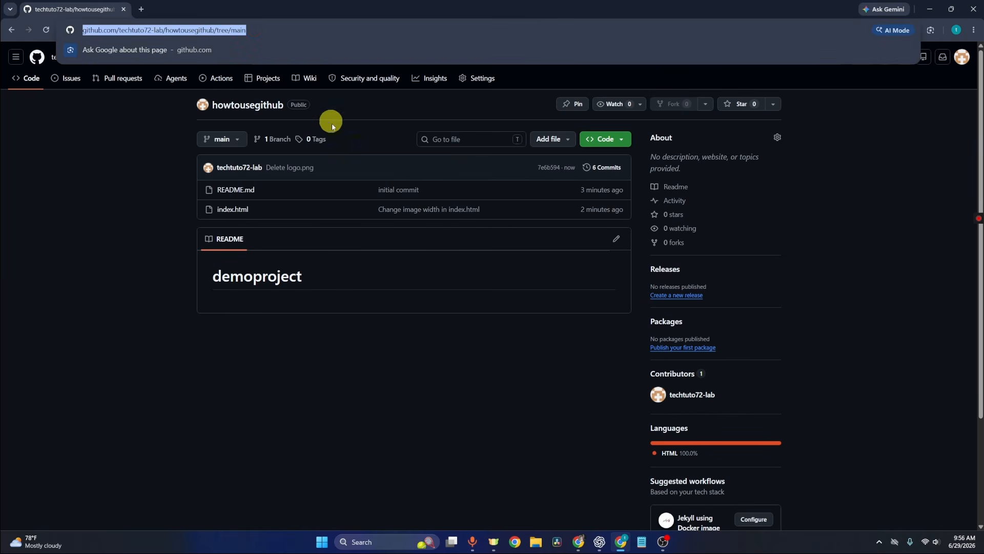
{"action": "left_click", "coordinate": [307, 405]}
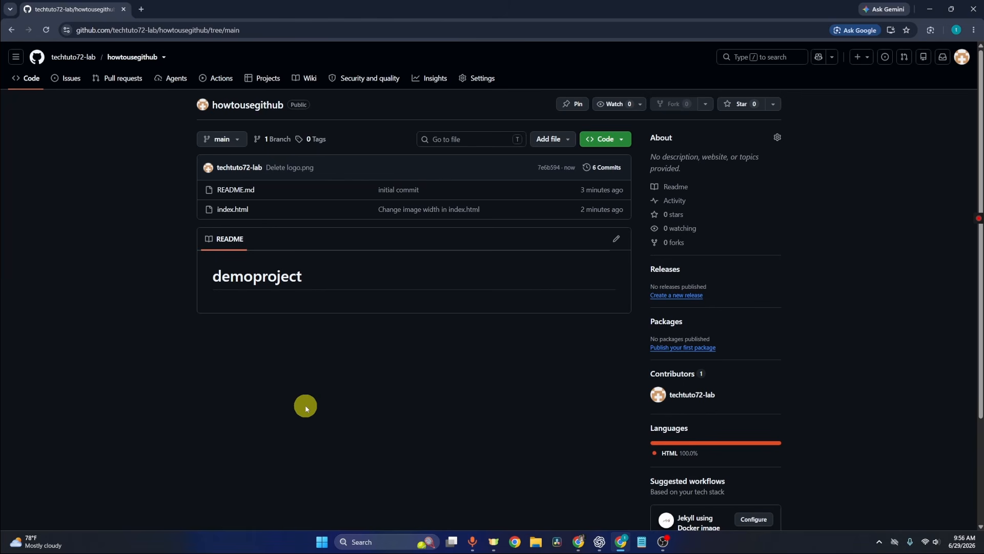